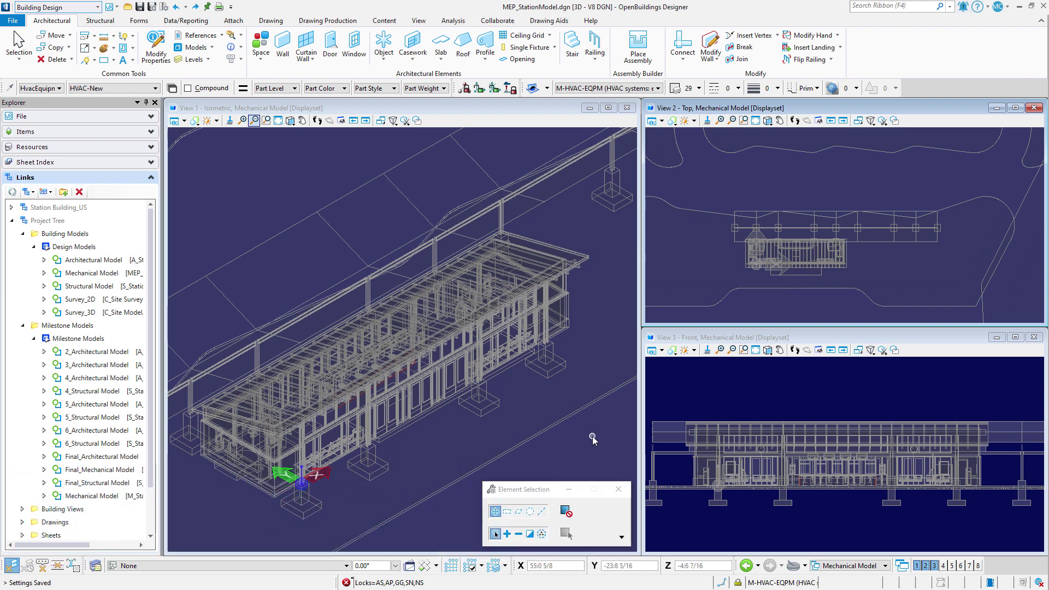
- Set Station > GROUND FLOOR as the active floor from the status bar
{"action": "left_click", "coordinate": [283, 566]}
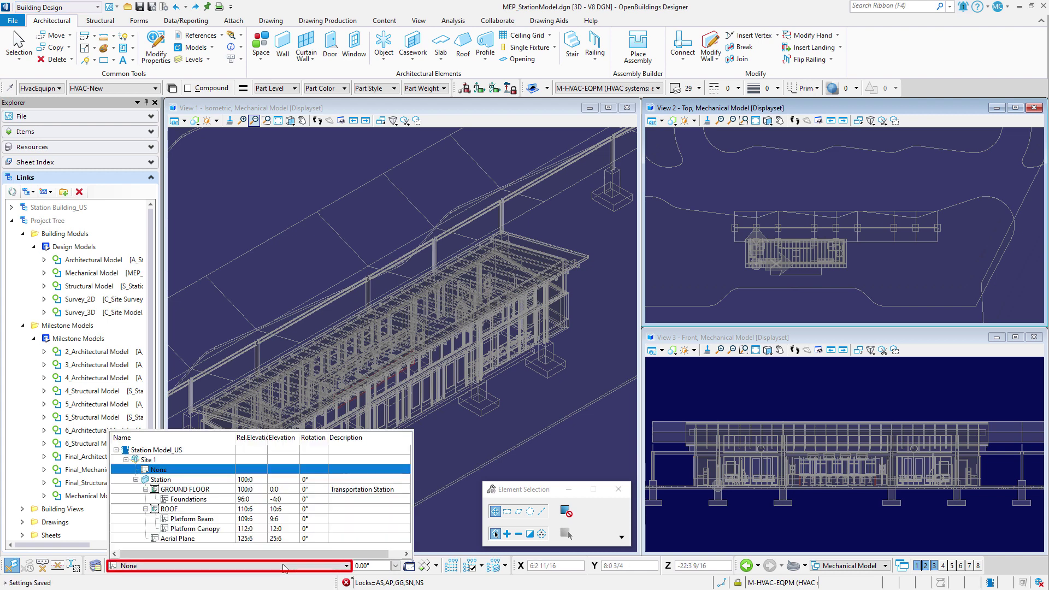
{"action": "left_click", "coordinate": [203, 490]}
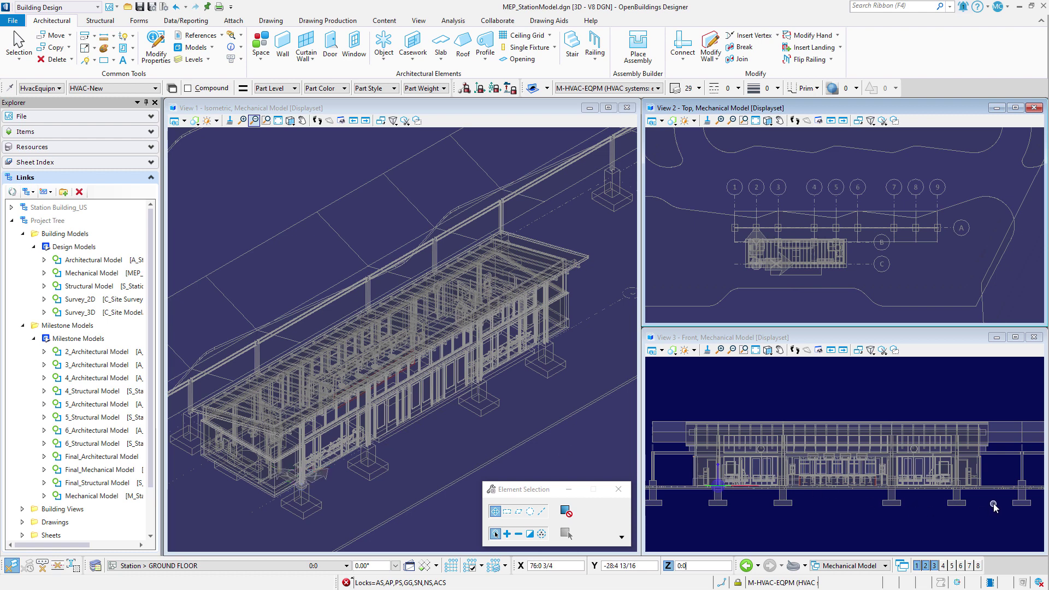
- Window-select the ground-floor building in View 3, apply it as the display set, and clear the selection
{"action": "left_click_drag", "start_coordinate": [992, 501], "coordinate": [679, 468]}
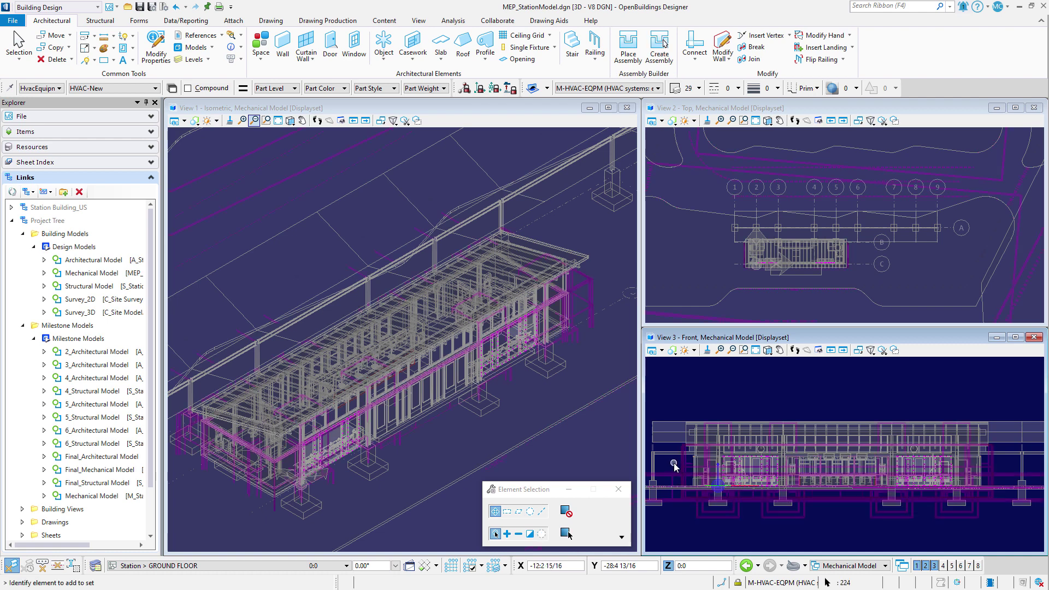
{"action": "right_click", "coordinate": [674, 465]}
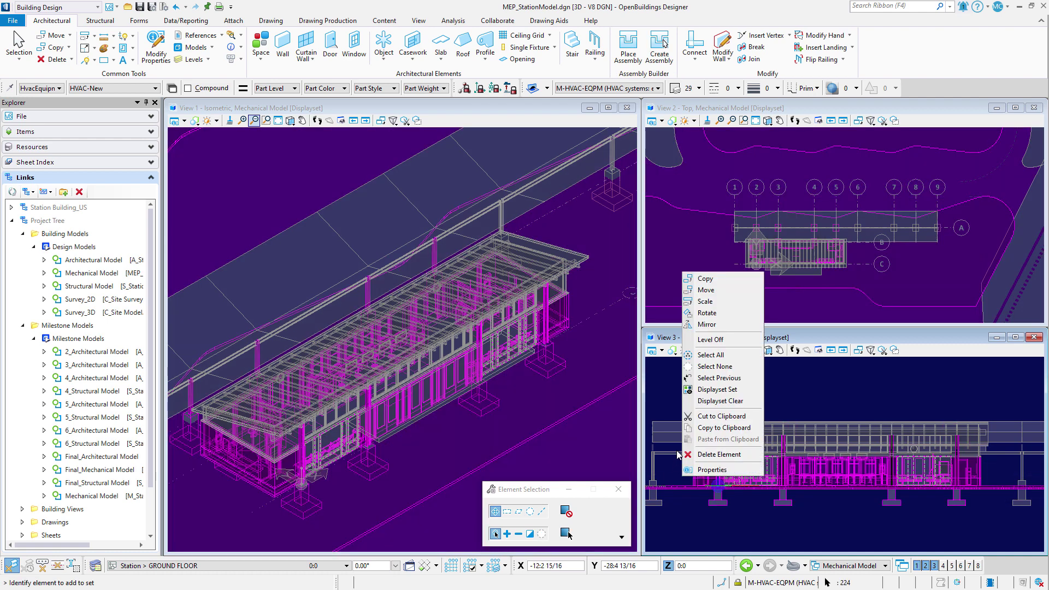
{"action": "left_click", "coordinate": [712, 389]}
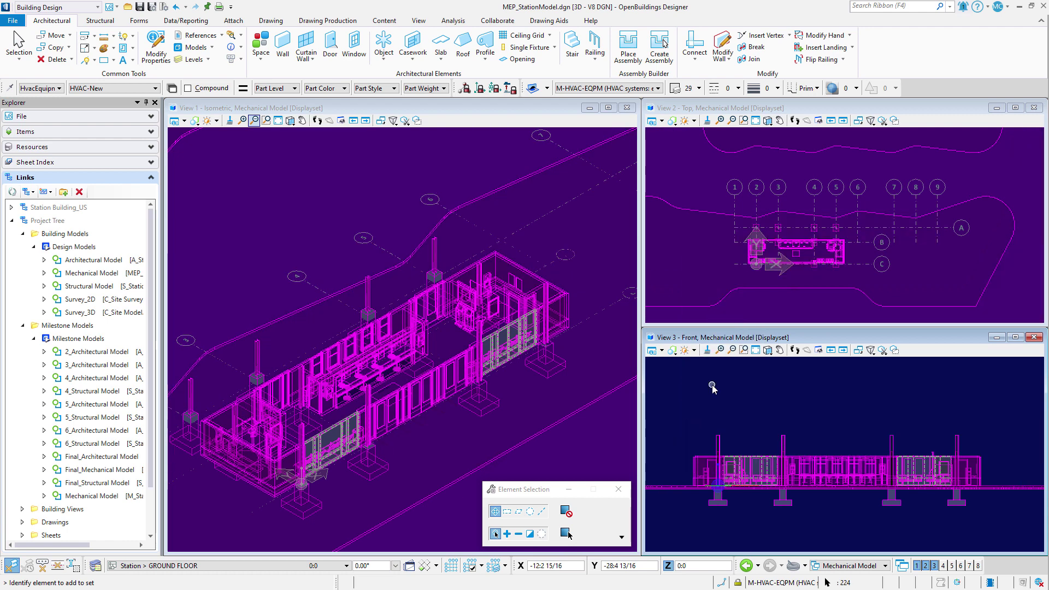
{"action": "left_click", "coordinate": [712, 389]}
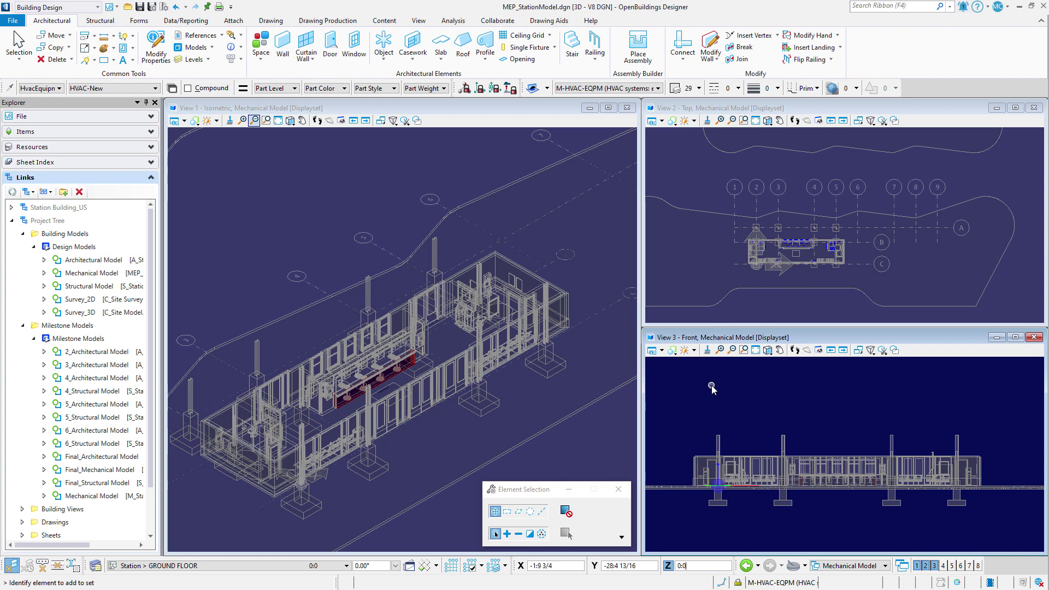
- Fit View 2 to the whole building, then zoom in on room 105
{"action": "left_click", "coordinate": [755, 350]}
{"action": "left_click", "coordinate": [839, 264]}
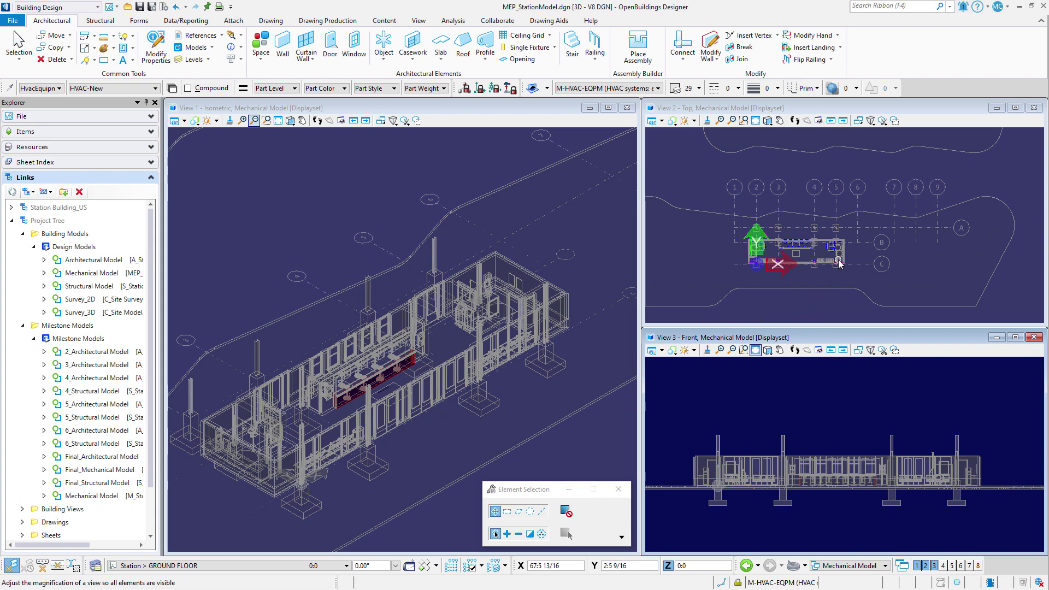
{"action": "scroll", "coordinate": [839, 263], "scroll_direction": "up", "scroll_amount": 6}
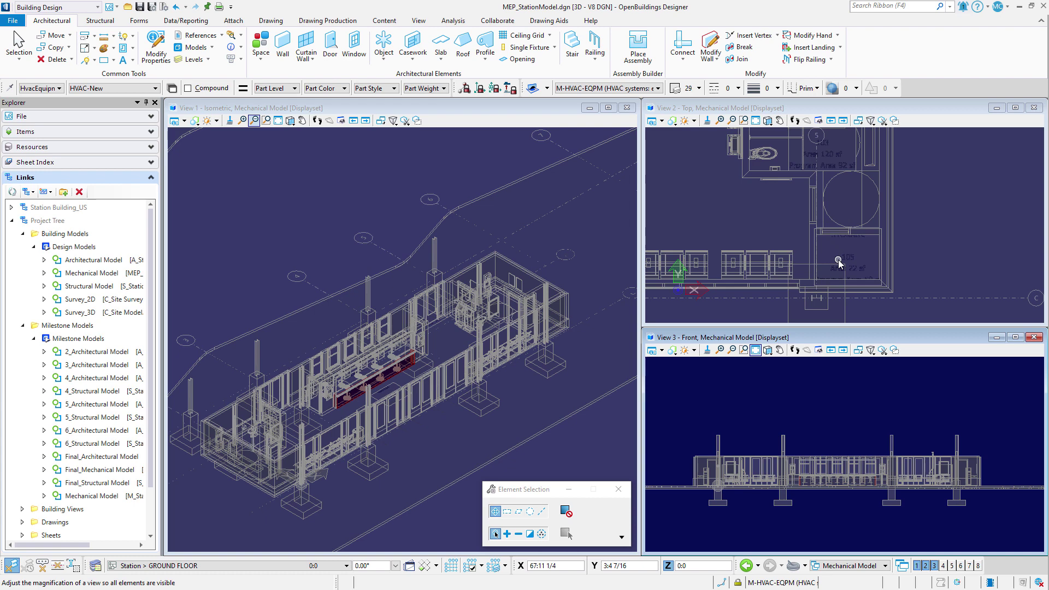
- Apply the Modeling > Mechanical display style to View 2 (Top)
{"action": "key", "text": "Escape"}
{"action": "left_click", "coordinate": [675, 124]}
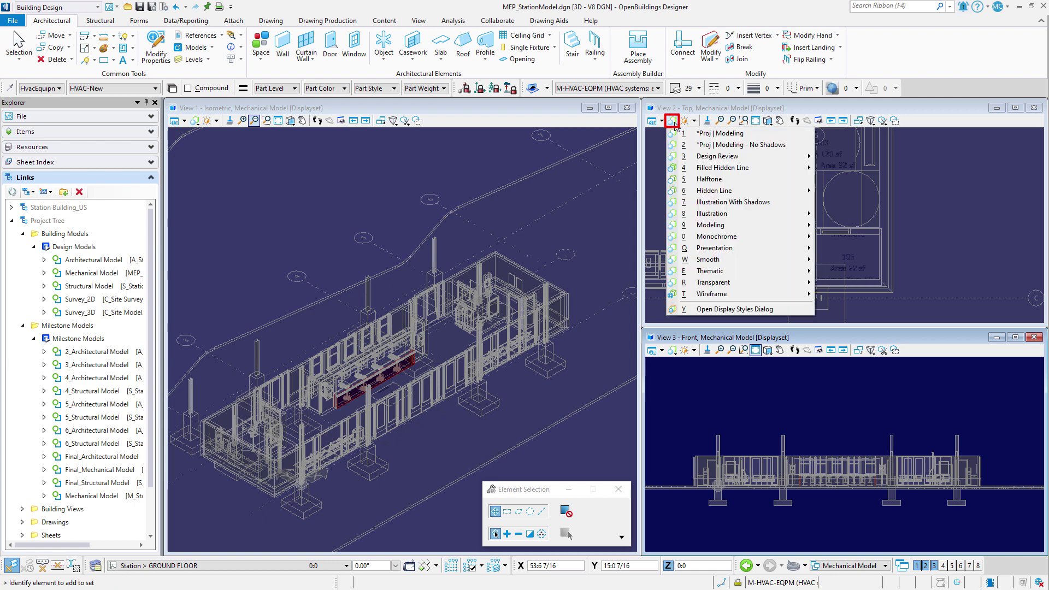
{"action": "mouse_move", "coordinate": [731, 226]}
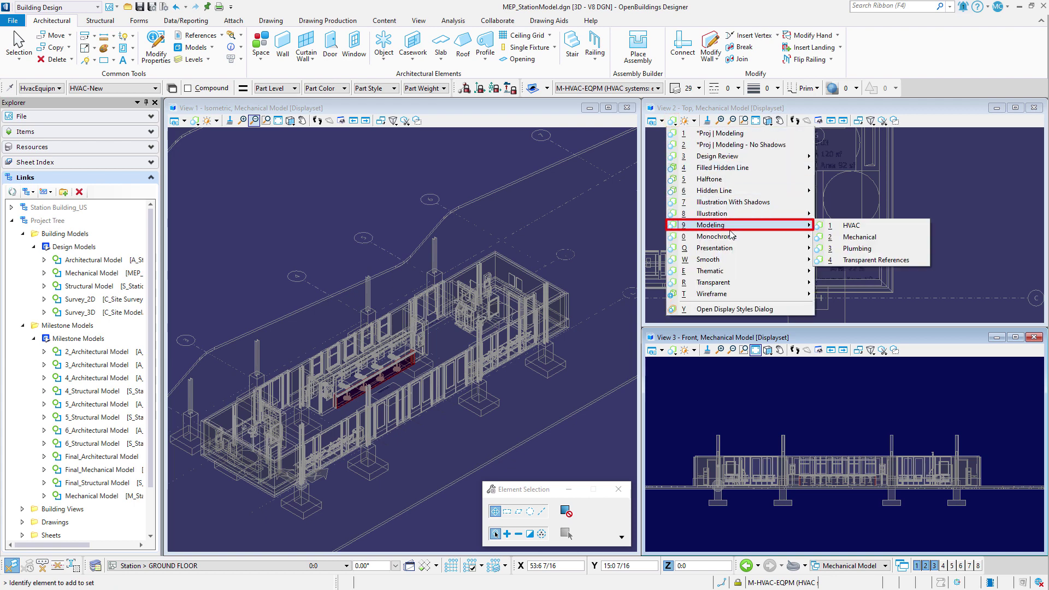
{"action": "left_click", "coordinate": [861, 239]}
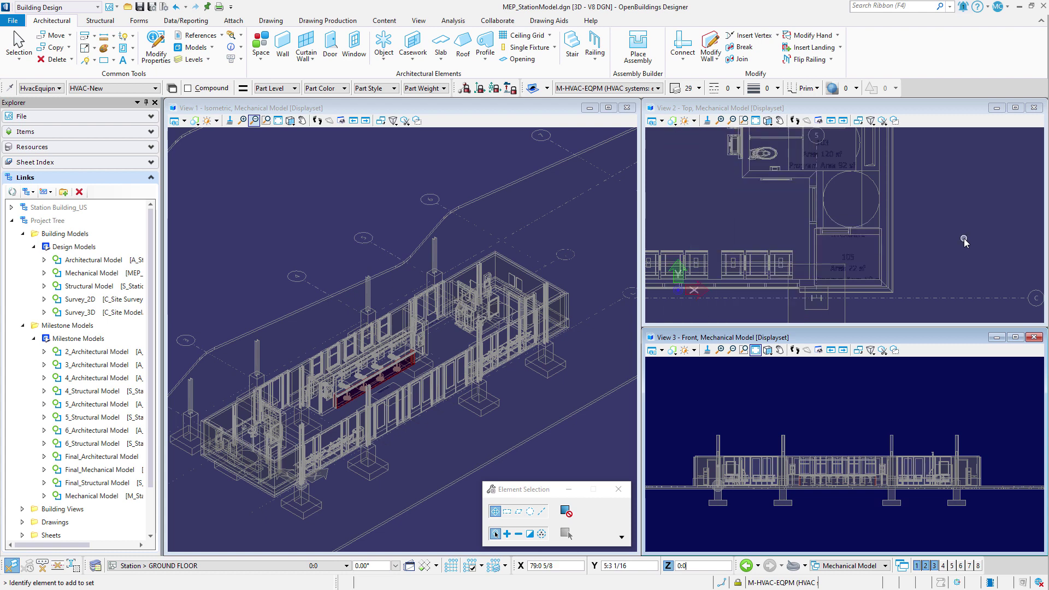
- Switch the active workflow to Building Systems Design
{"action": "left_click", "coordinate": [88, 7]}
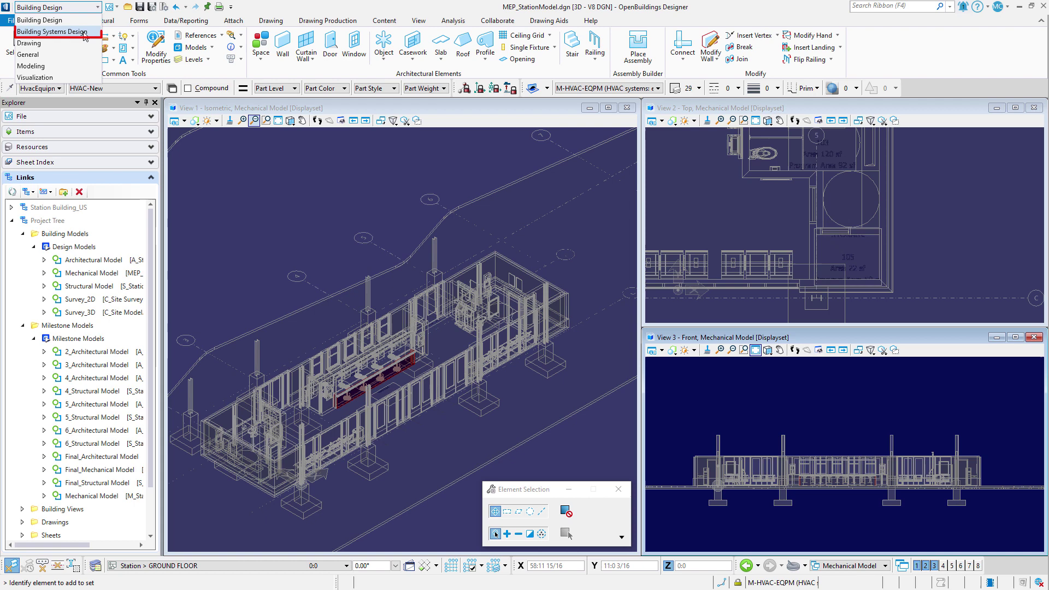
{"action": "left_click", "coordinate": [85, 35]}
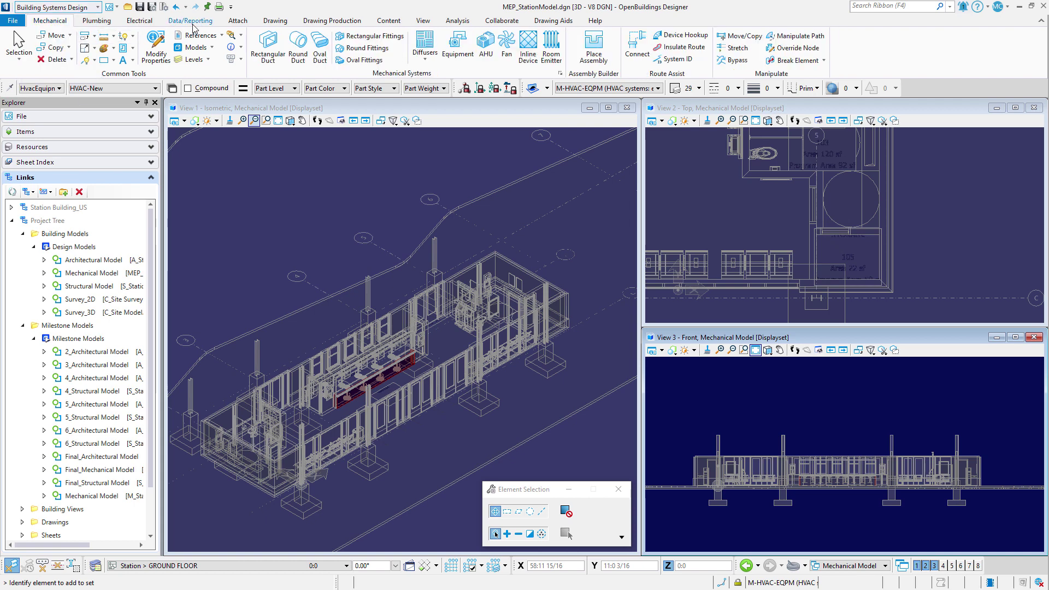
- Start Mechanical Equipment placement with the Equipment | CCUnit | Type01 component
{"action": "left_click", "coordinate": [452, 65]}
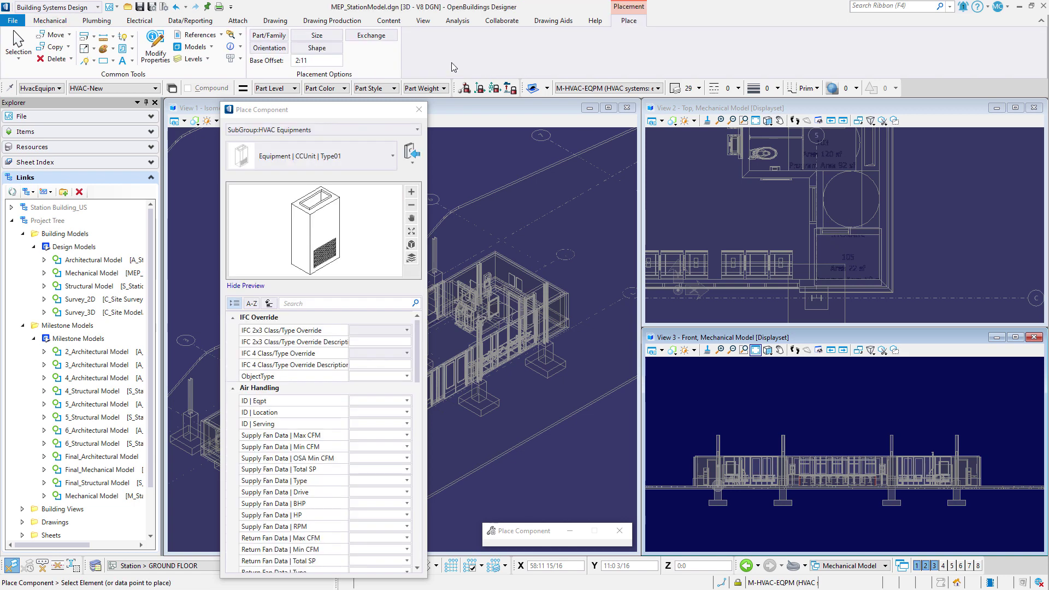
{"action": "left_click", "coordinate": [392, 157]}
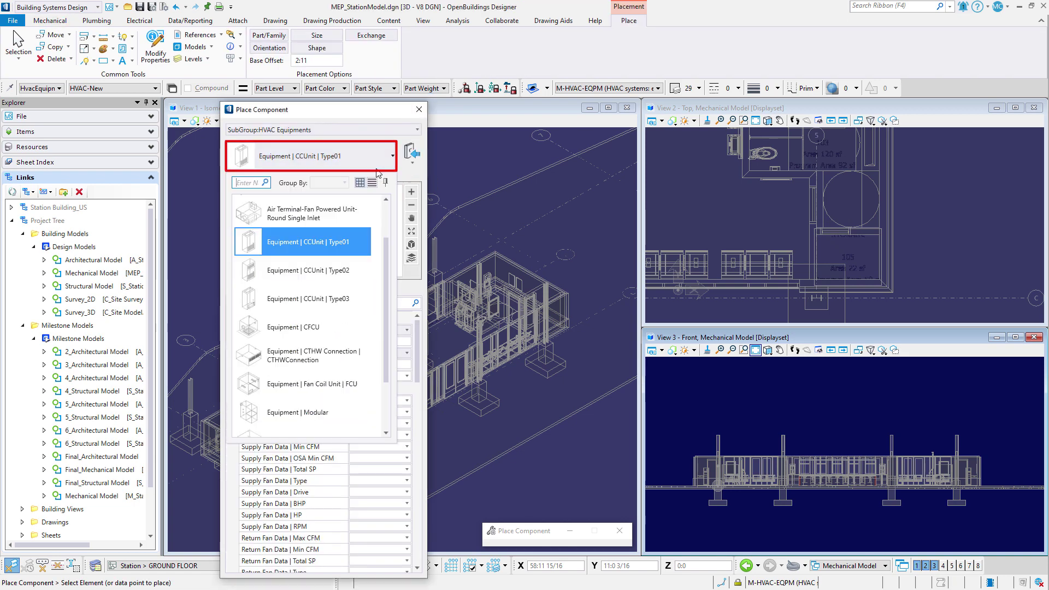
{"action": "left_click", "coordinate": [352, 248]}
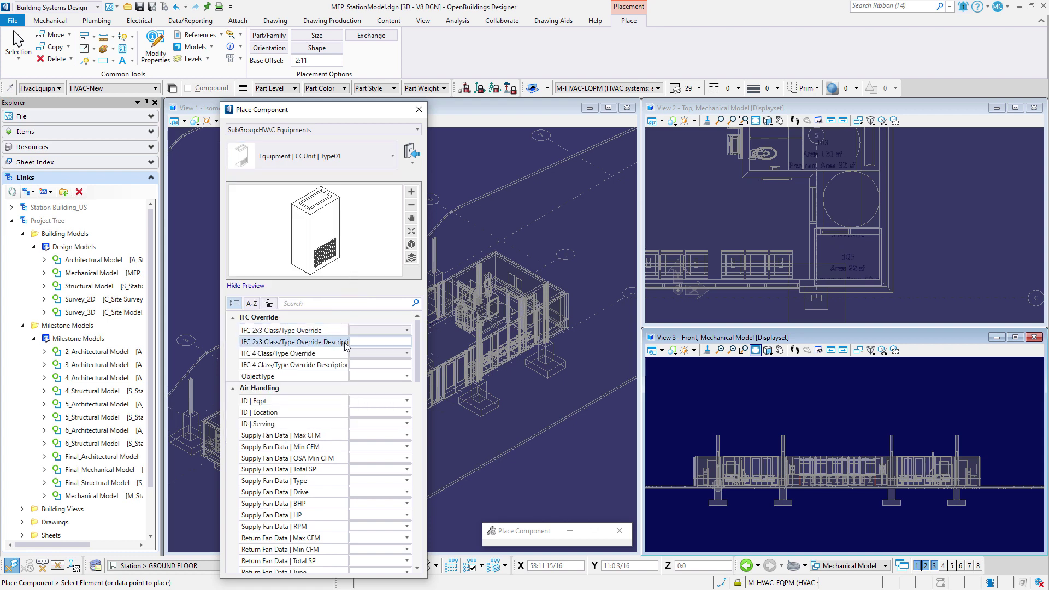
- Collapse the IFC Override, Air Handling and Classification property groups in Place Component
{"action": "left_click", "coordinate": [233, 318]}
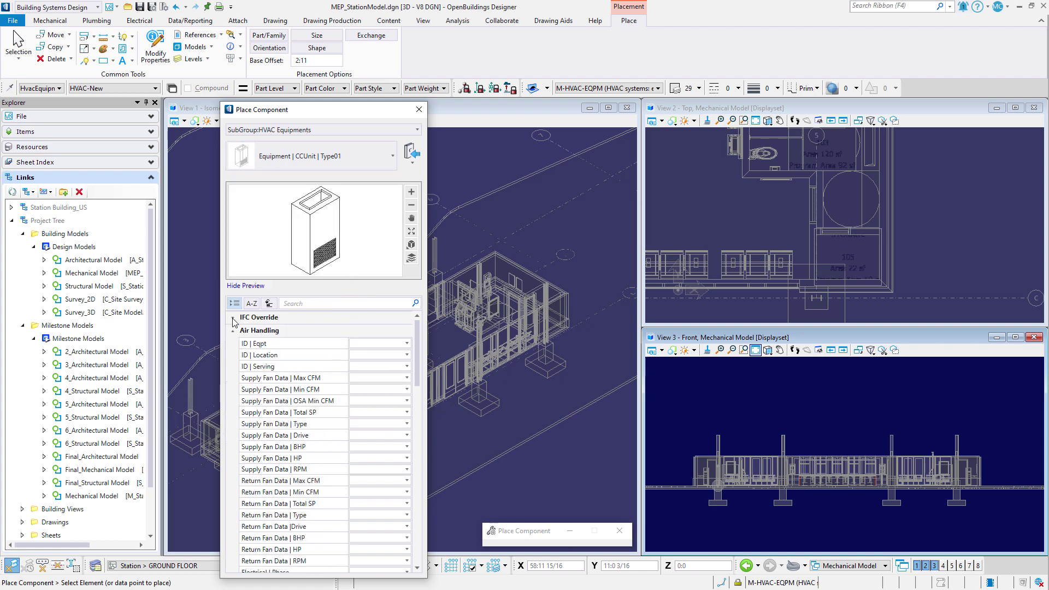
{"action": "left_click", "coordinate": [233, 331]}
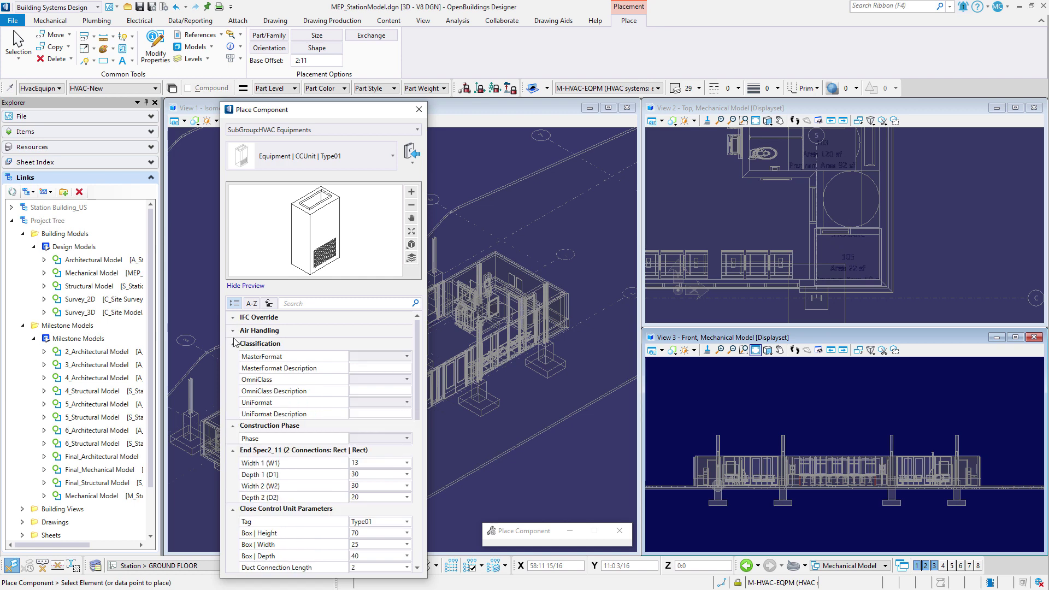
{"action": "left_click", "coordinate": [234, 344]}
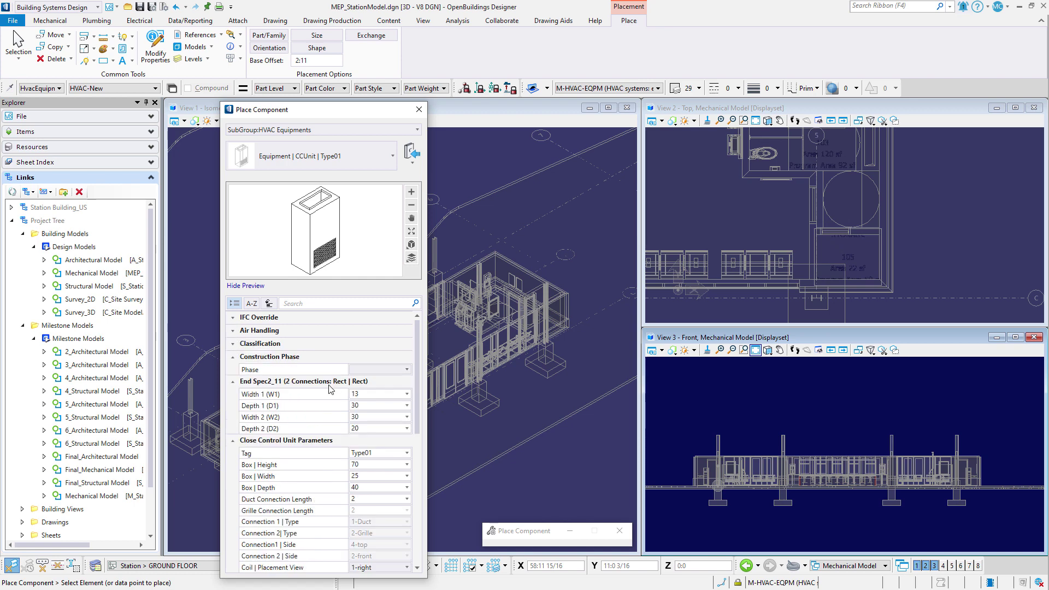
- Review the Width 1, Depth 1, Width 2, Tag Type01, Box Width and Box Height values
{"action": "left_click", "coordinate": [369, 393]}
{"action": "left_click", "coordinate": [369, 393]}
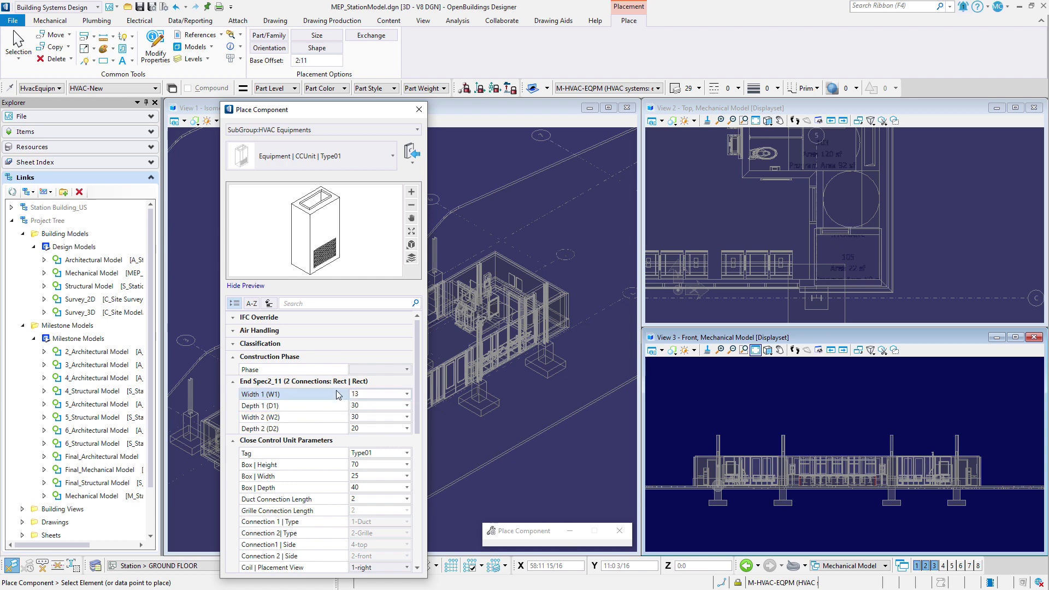
{"action": "left_click", "coordinate": [376, 407]}
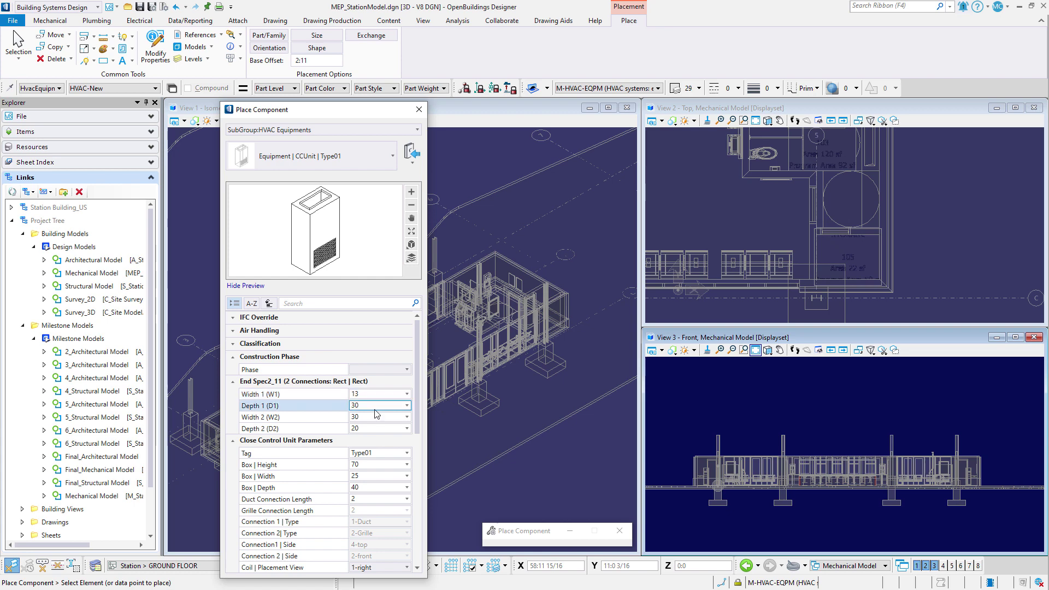
{"action": "left_click", "coordinate": [374, 417]}
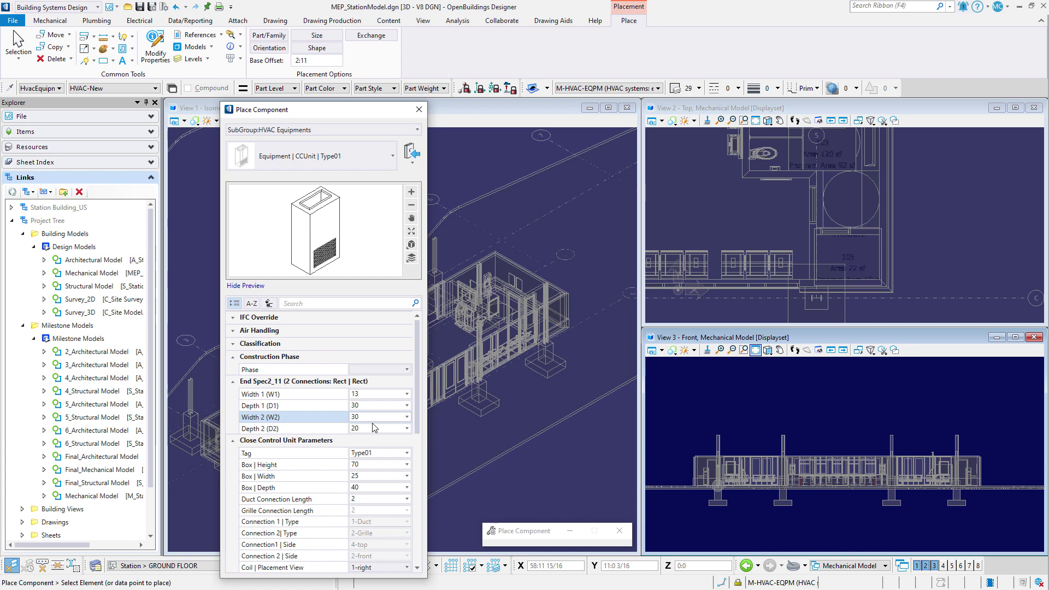
{"action": "left_click", "coordinate": [376, 453]}
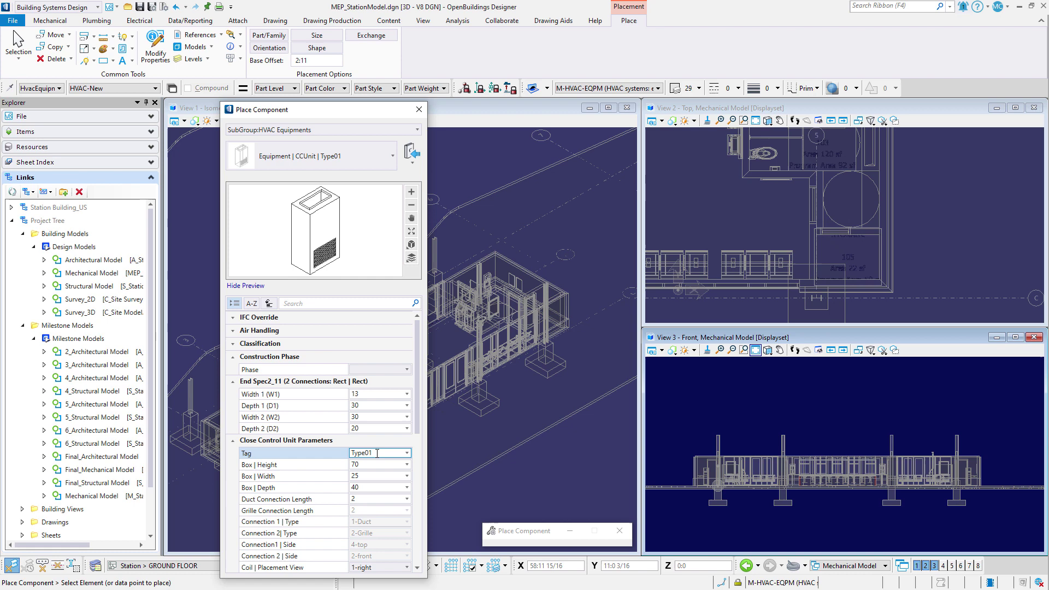
{"action": "left_click", "coordinate": [379, 476]}
{"action": "left_click", "coordinate": [381, 465]}
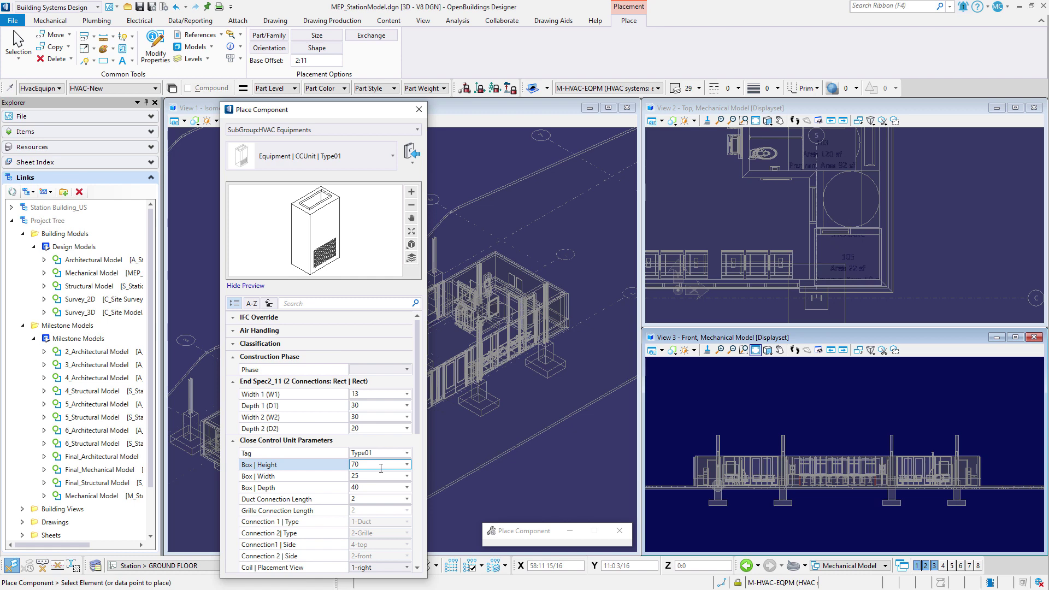
{"action": "left_click", "coordinate": [380, 475]}
{"action": "left_click", "coordinate": [379, 486]}
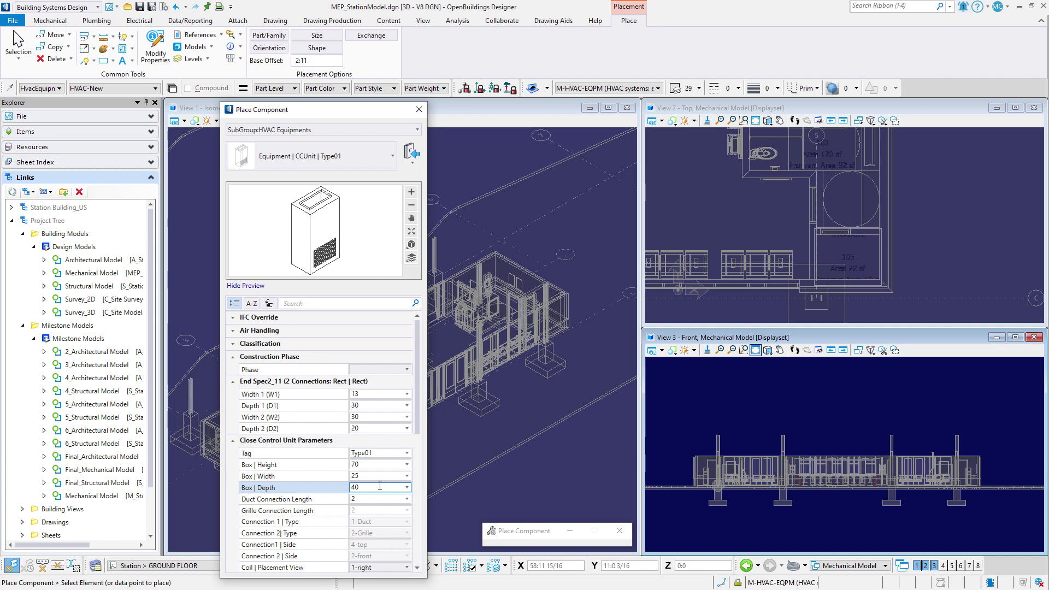
{"action": "key", "text": "Tab"}
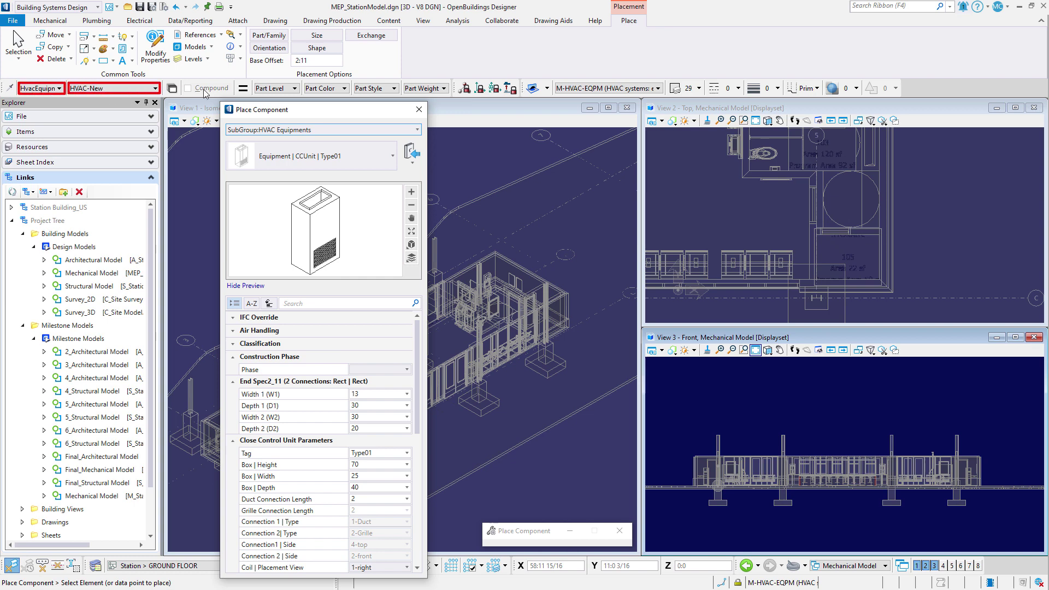
- Set the Placement Options Base Offset to :35, i.e. 35 inches shown as 2:11
{"action": "left_click", "coordinate": [320, 61]}
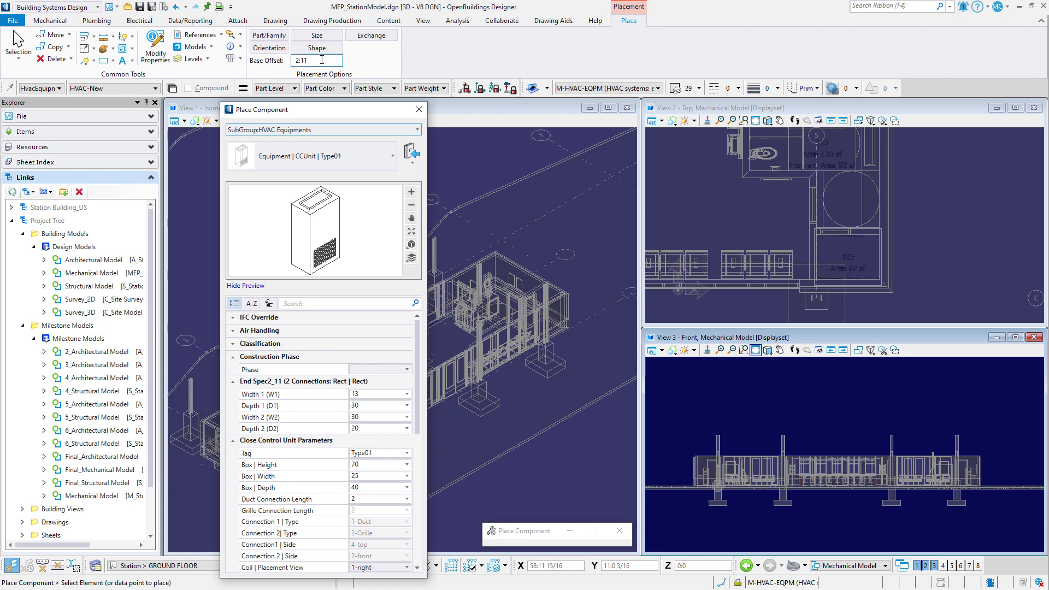
{"action": "key", "text": "ctrl+a"}
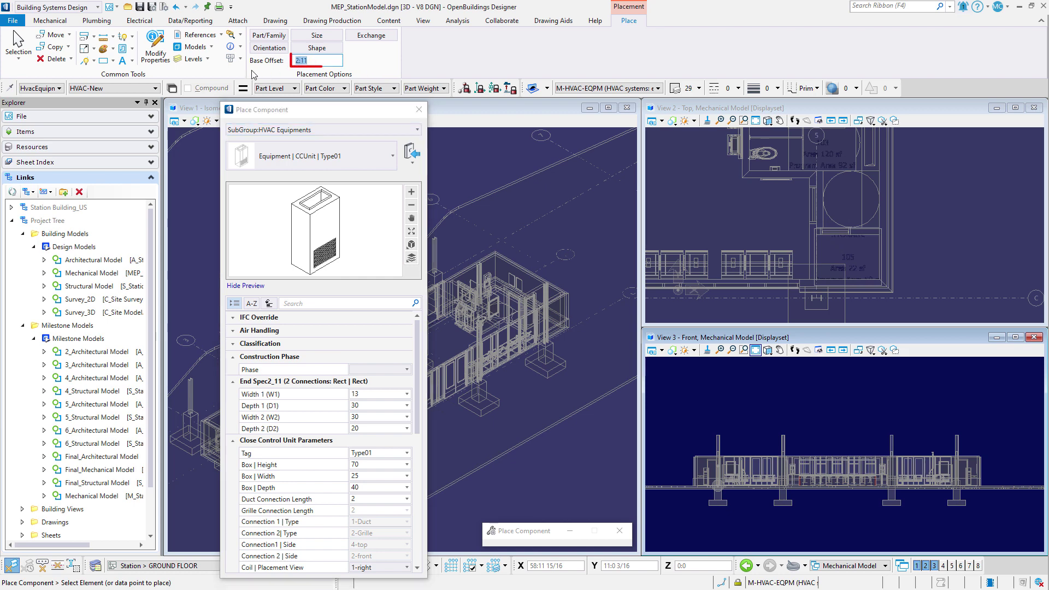
{"action": "type", "text": ":"}
{"action": "key", "text": "Return"}
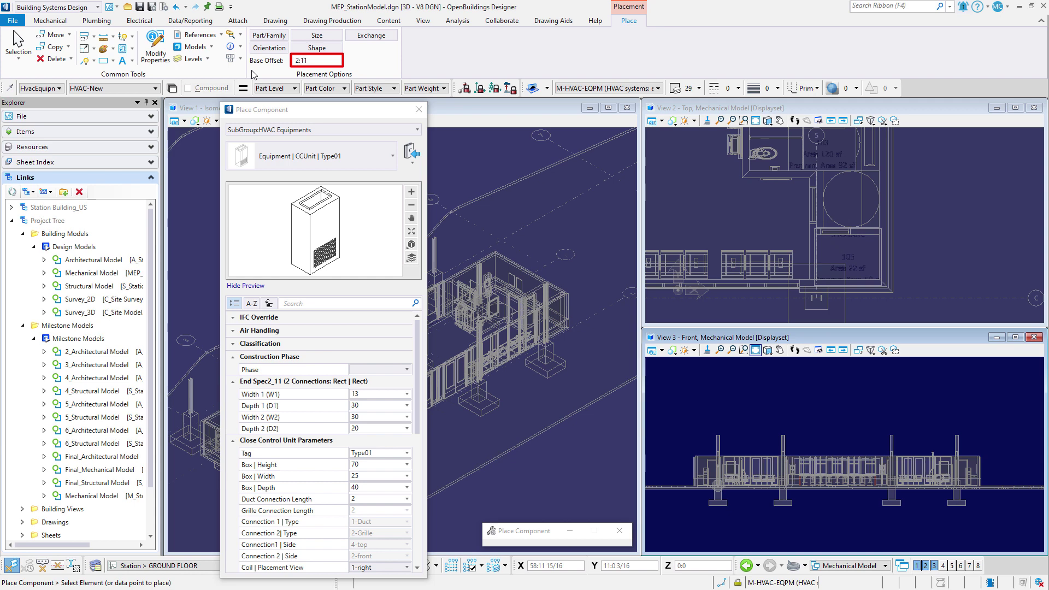
- Place the CCUnit Type01 inside storage room 105 in the top view and end placement
{"action": "left_click", "coordinate": [853, 246]}
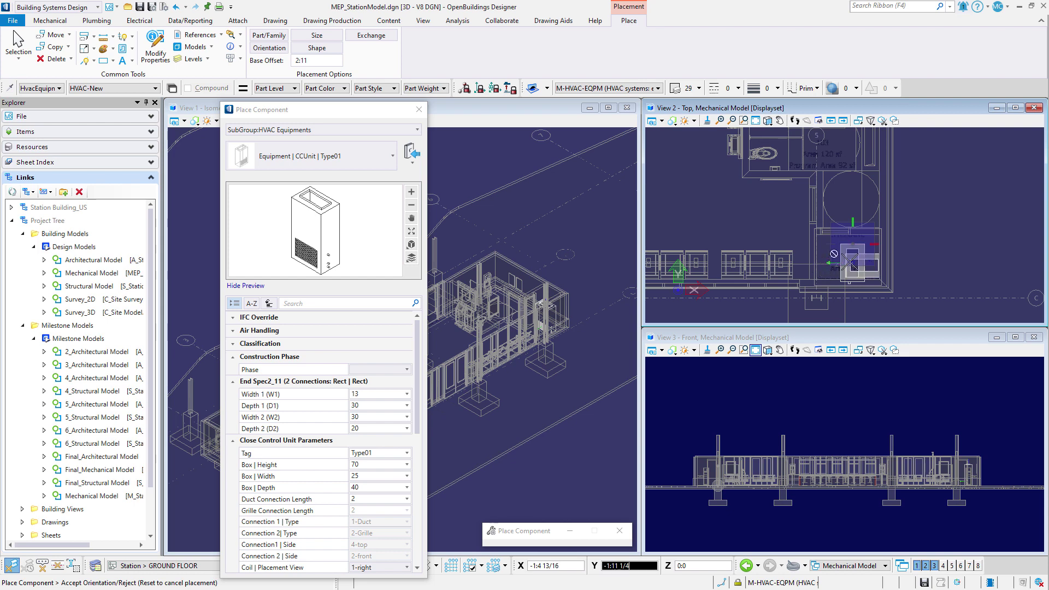
{"action": "right_click", "coordinate": [935, 220]}
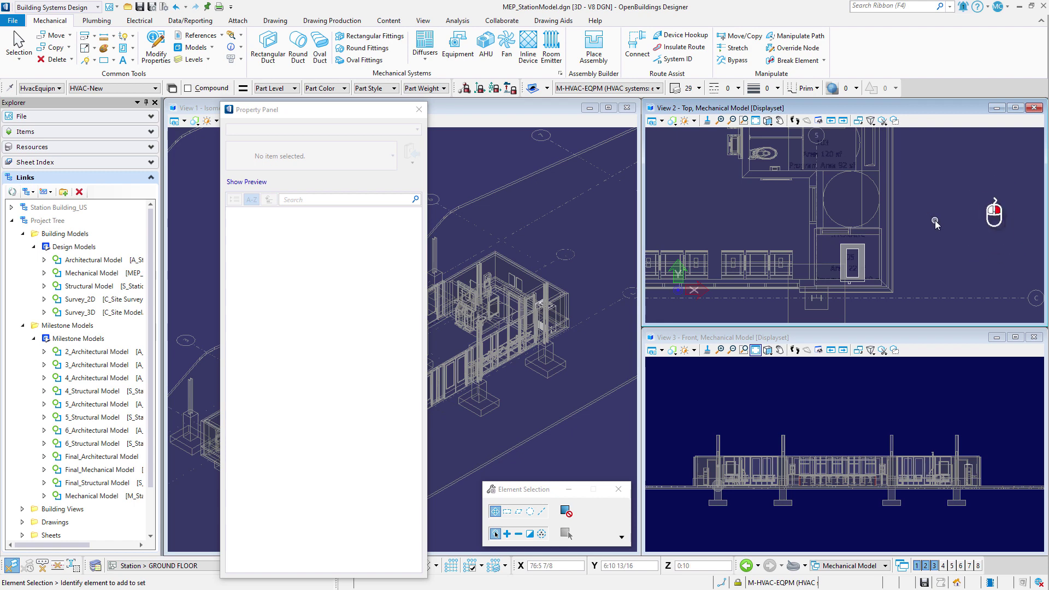
- Move the placed CCUnit into the storage room's corner, against its walls
{"action": "right_click", "coordinate": [935, 221]}
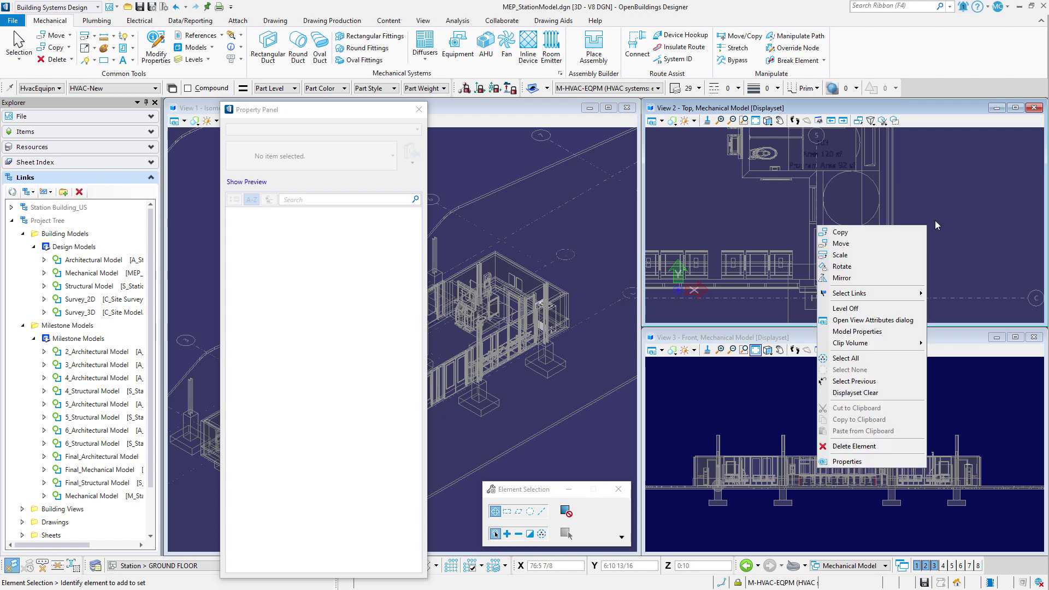
{"action": "left_click", "coordinate": [876, 243]}
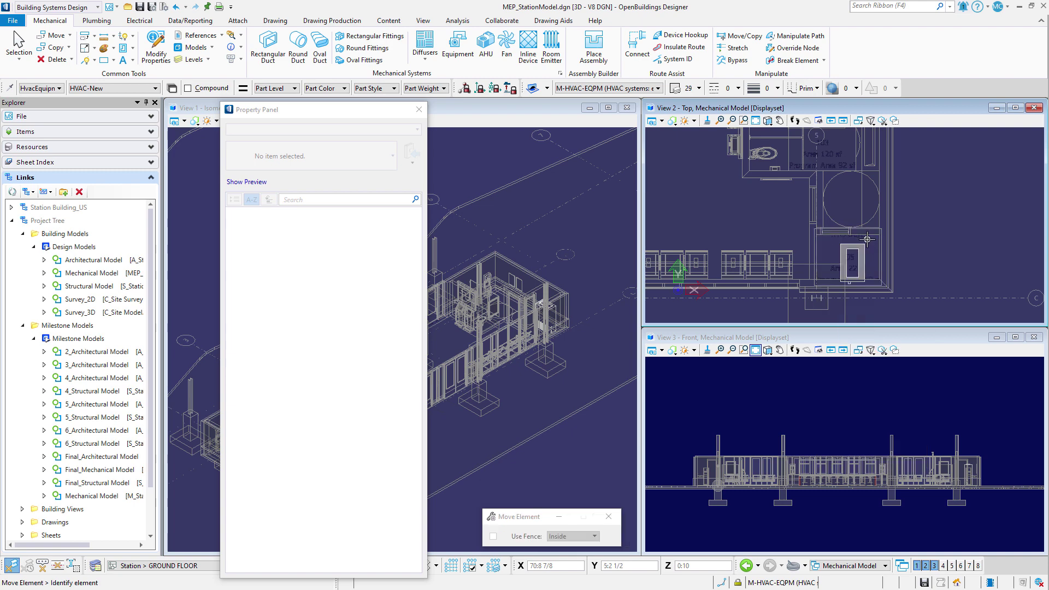
{"action": "scroll", "coordinate": [869, 244], "scroll_direction": "up", "scroll_amount": 2}
{"action": "scroll", "coordinate": [868, 245], "scroll_direction": "up", "scroll_amount": 2}
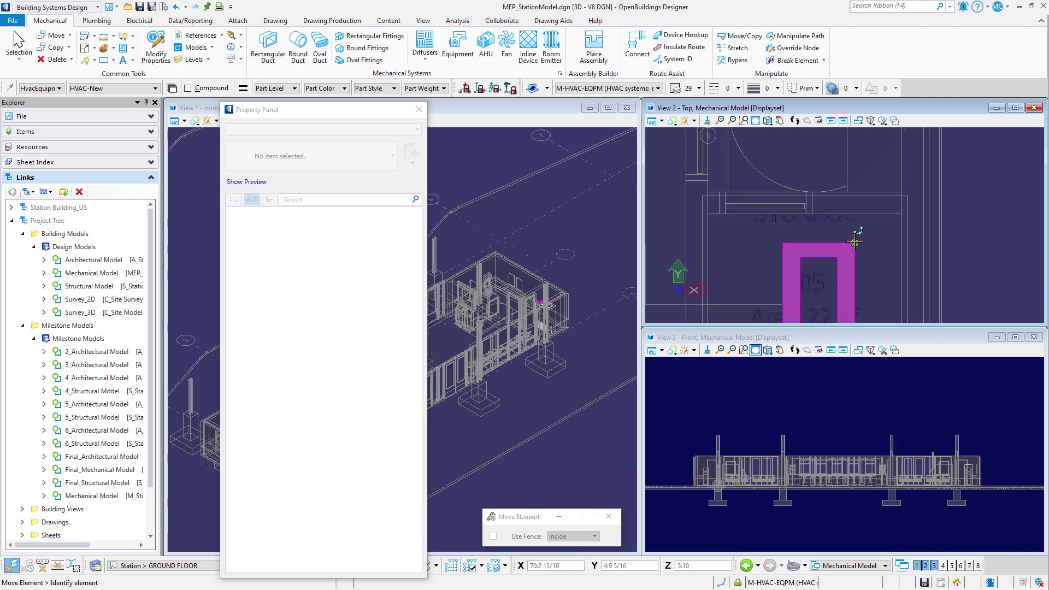
{"action": "left_click", "coordinate": [855, 242]}
{"action": "scroll", "coordinate": [880, 224], "scroll_direction": "down", "scroll_amount": 2}
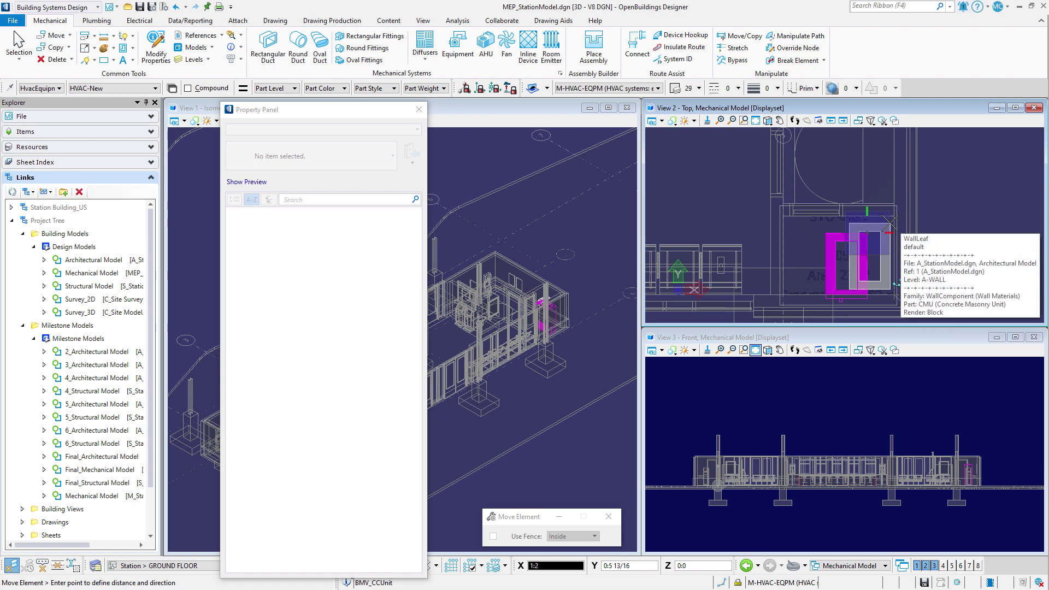
{"action": "left_click", "coordinate": [888, 228]}
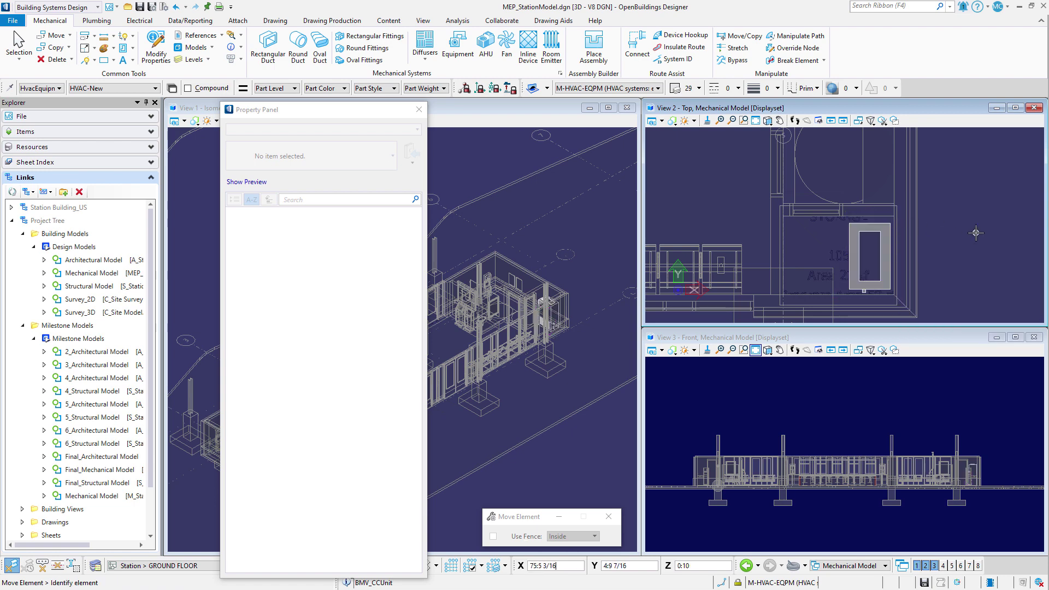
- Close the floating Property Panel to show the full isometric view with the relocated CCUnit
{"action": "left_click", "coordinate": [419, 109]}
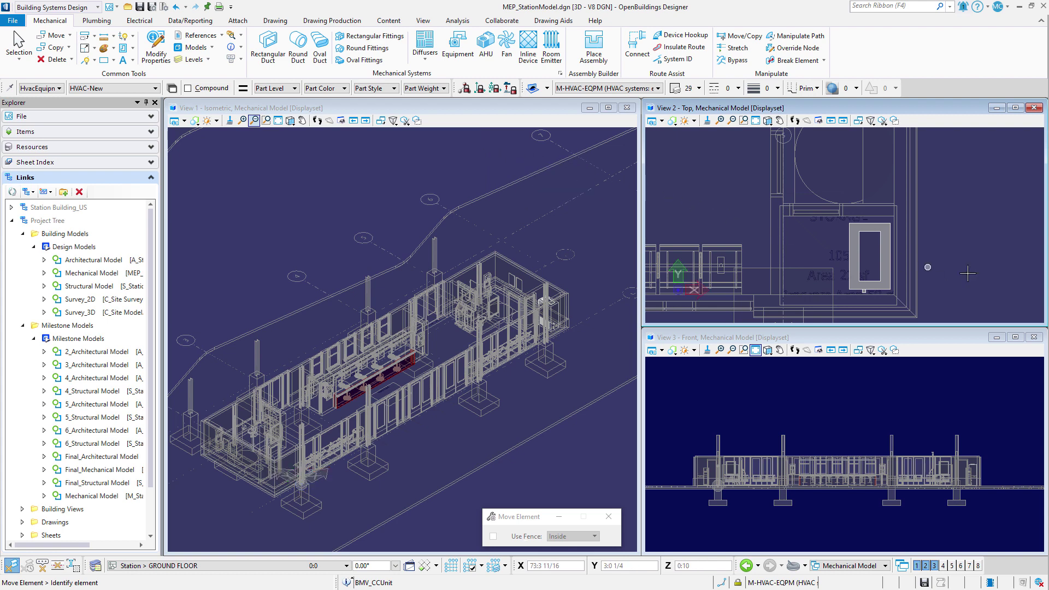